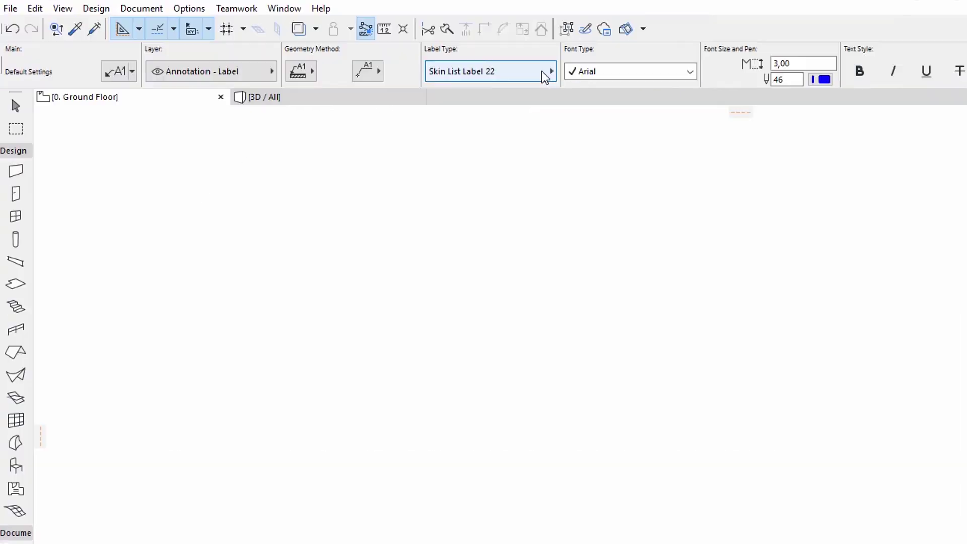
# Attach a Skin List Label 22 to the wall.
pyautogui.click(546, 77)
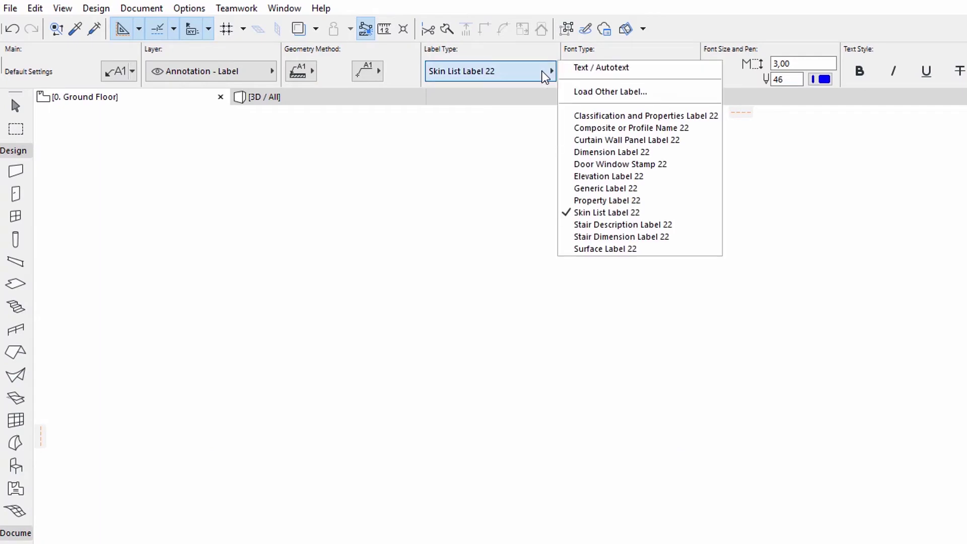
pyautogui.click(612, 214)
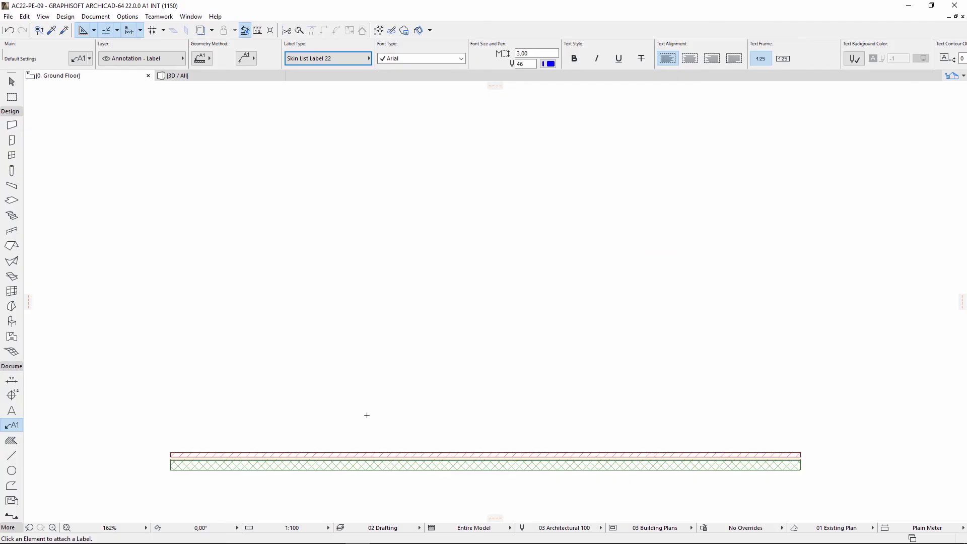
pyautogui.click(359, 453)
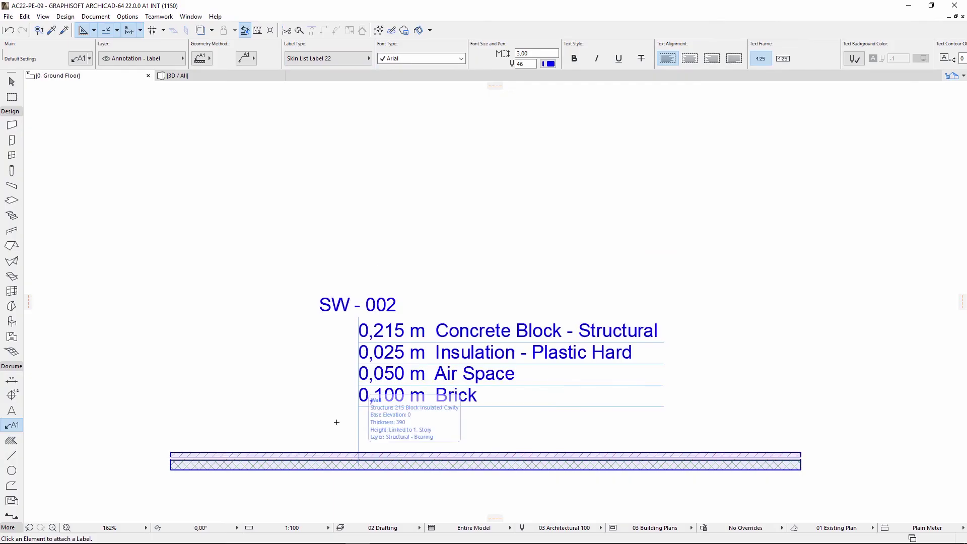
# Select the SW - 002 skin label and bring up its settings.
pyautogui.press('Escape')
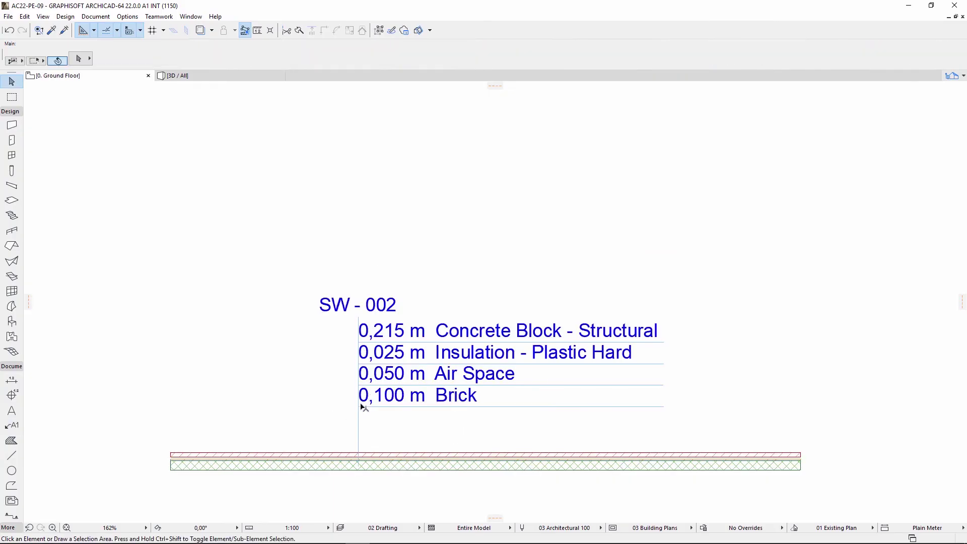
pyautogui.click(360, 408)
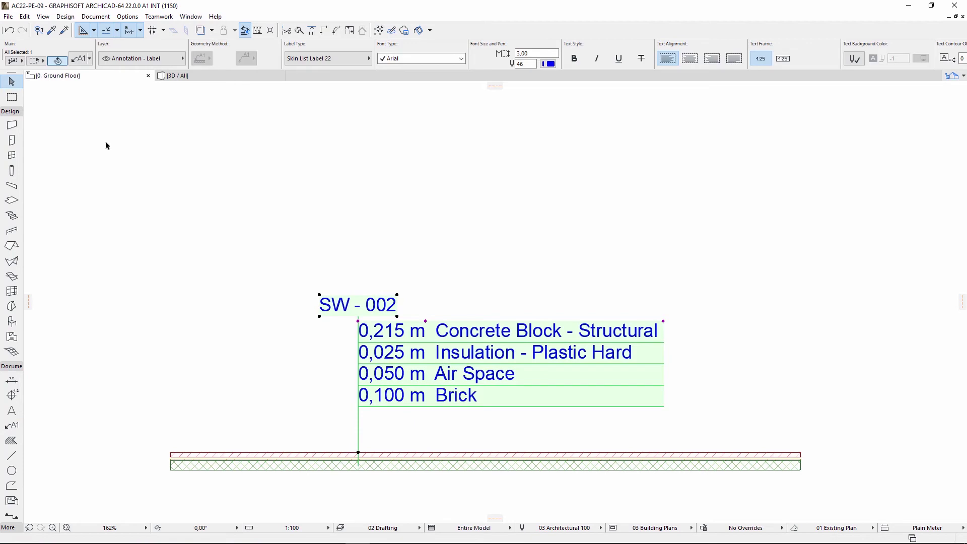
pyautogui.click(76, 63)
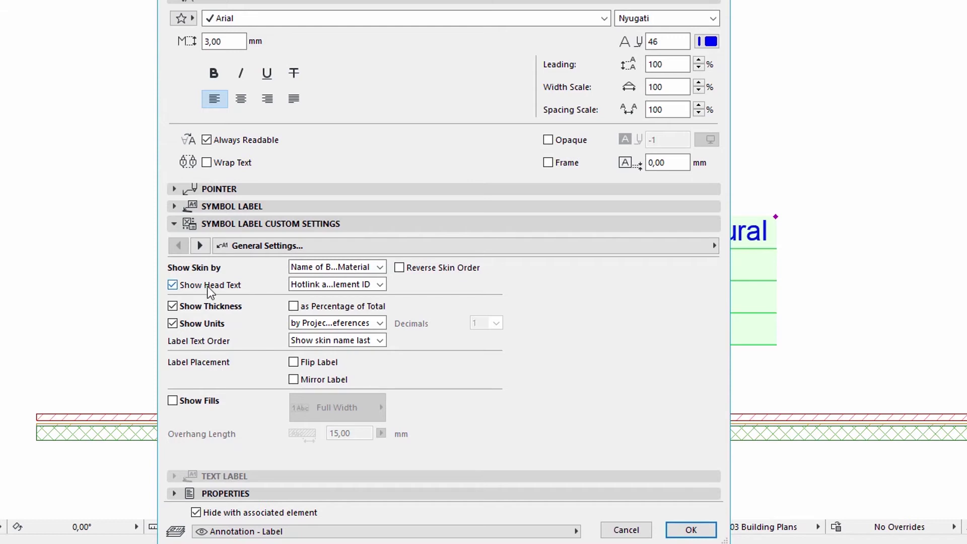
# Set the label head text to Building Material / Composite / Profile, showing 215 Block Insulated Cavity.
pyautogui.click(380, 286)
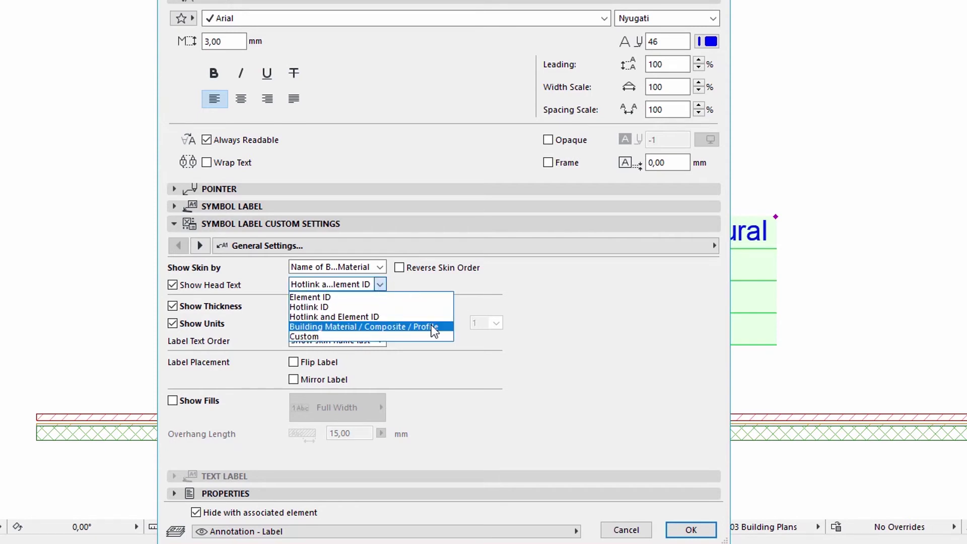
pyautogui.click(433, 330)
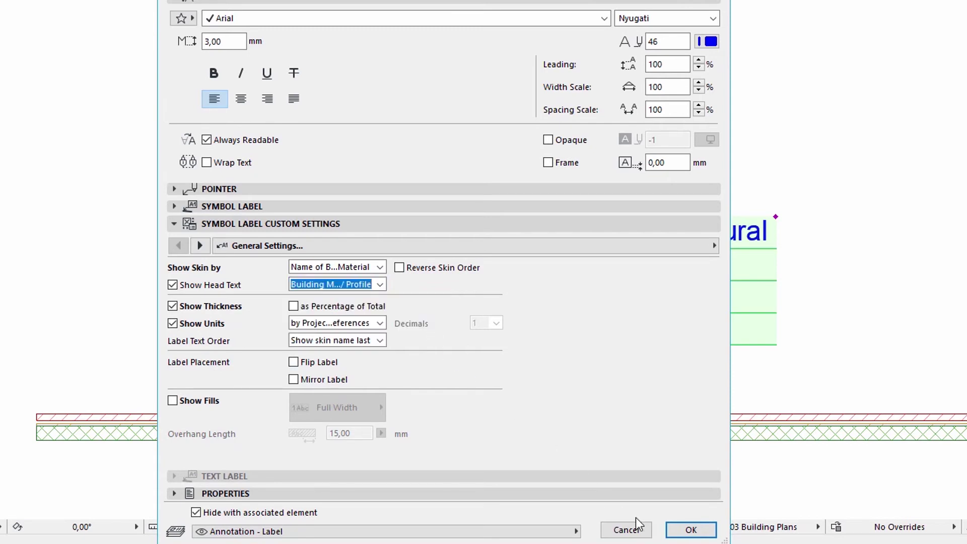
pyautogui.click(690, 530)
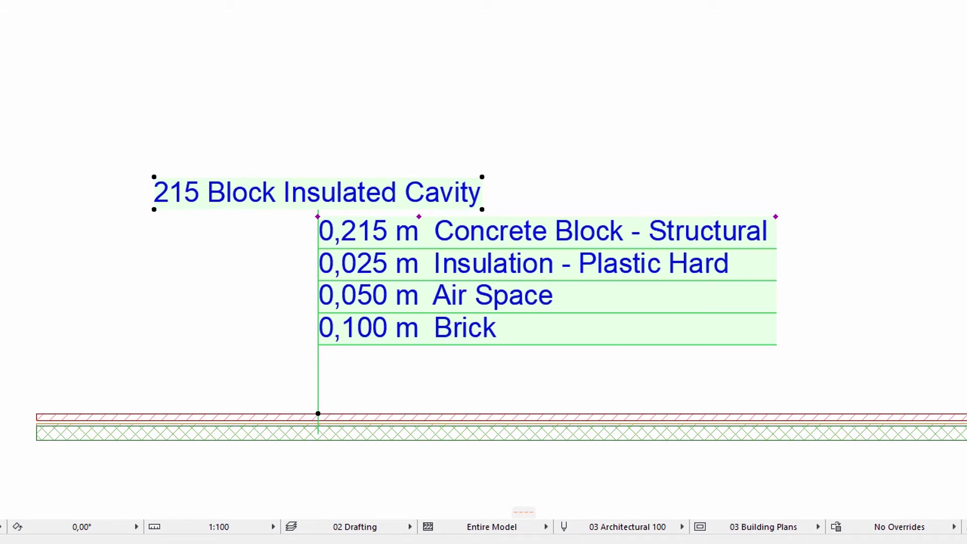
pyautogui.hotkey('ctrl', 't')
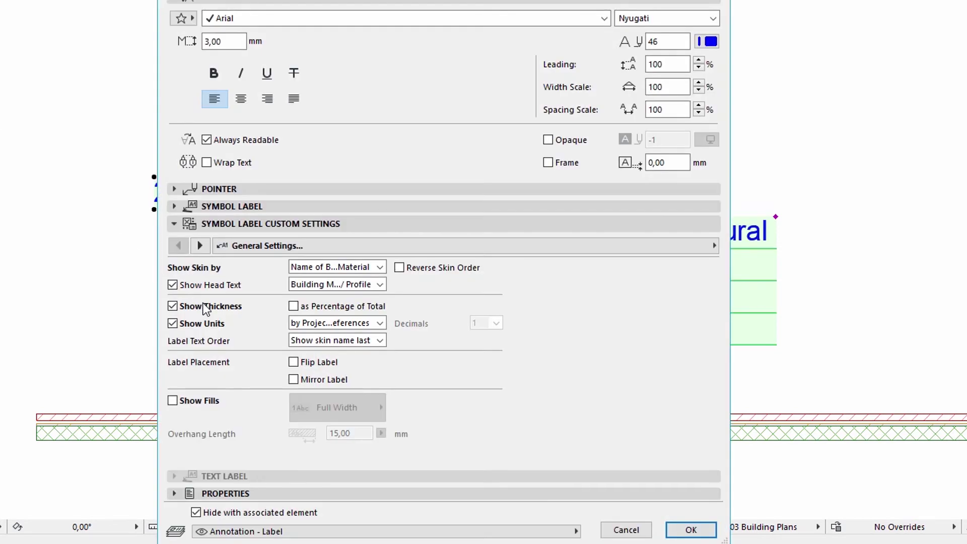
# Show skin thicknesses as percentages of total (55, 6, 13, 26 %).
pyautogui.click(294, 306)
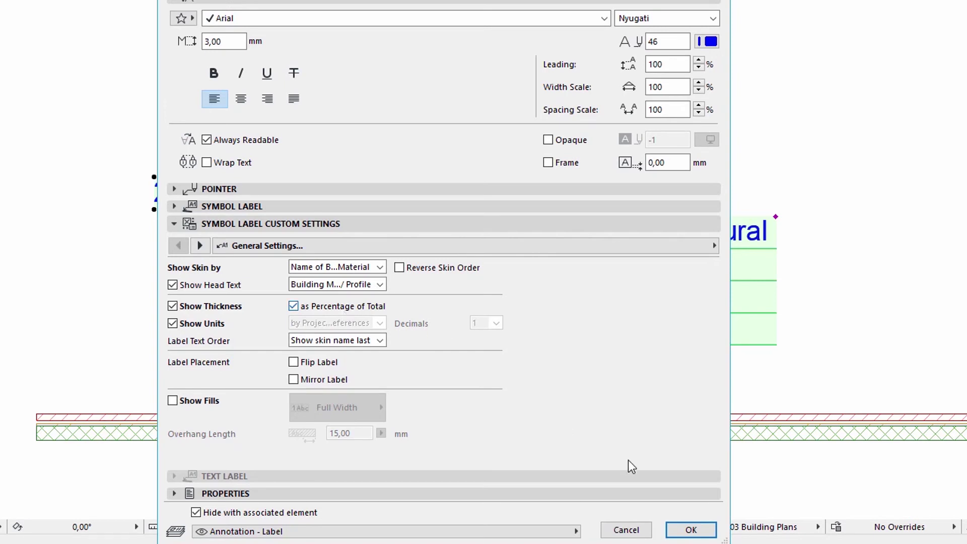
pyautogui.click(685, 528)
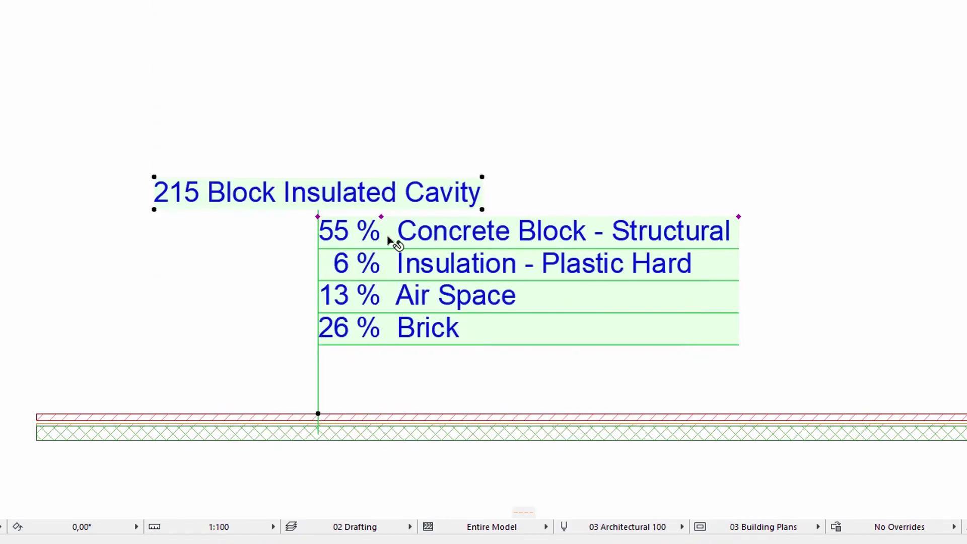
pyautogui.hotkey('ctrl', 't')
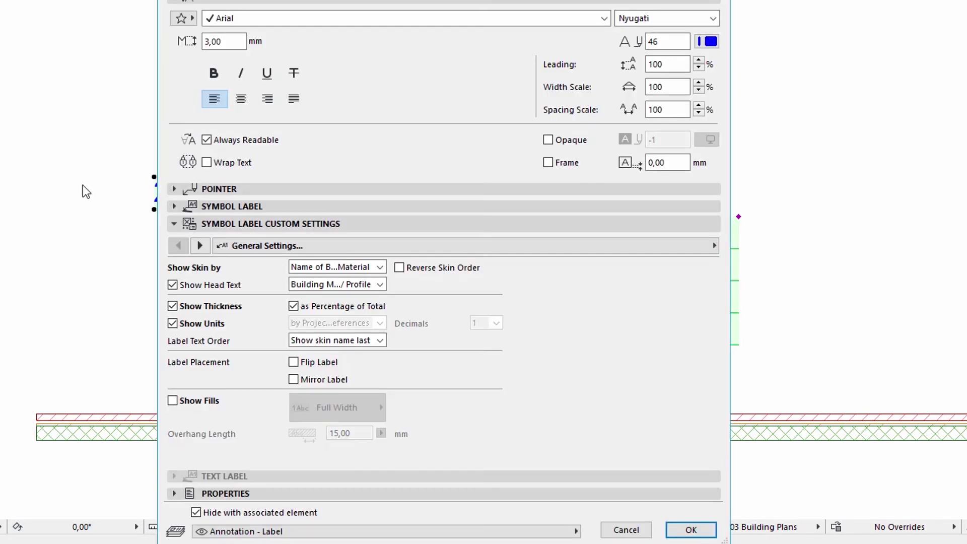
# Turn on skin fills drawn at Full Width behind each label row.
pyautogui.click(172, 402)
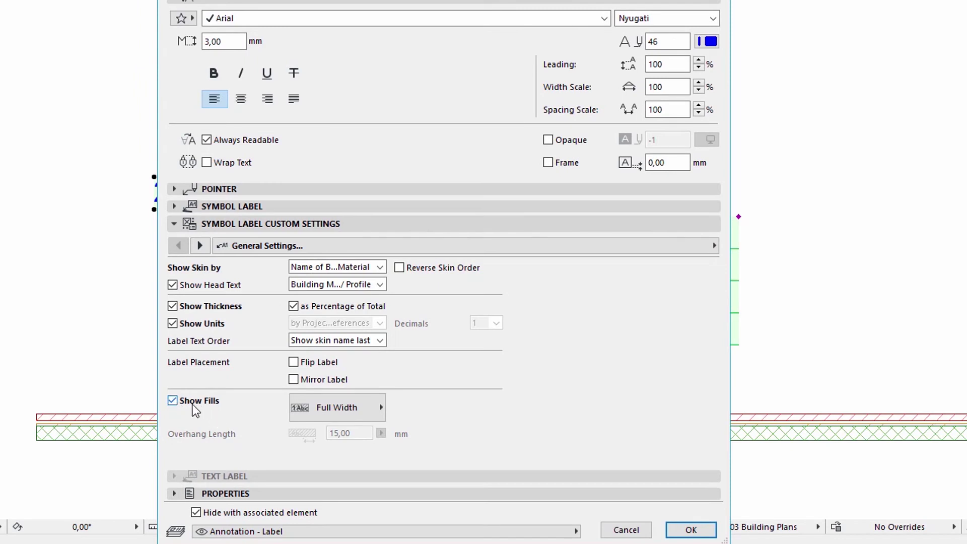
pyautogui.click(387, 418)
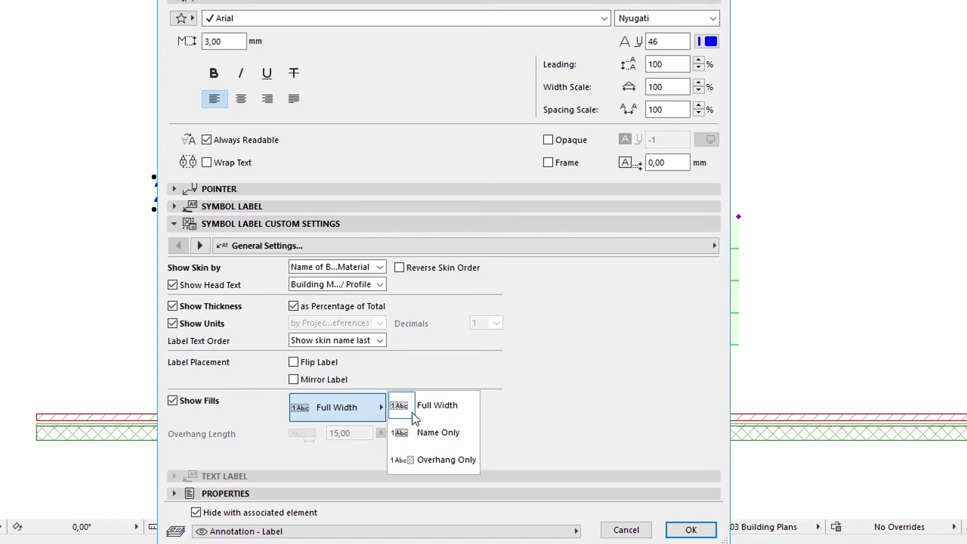
pyautogui.click(466, 420)
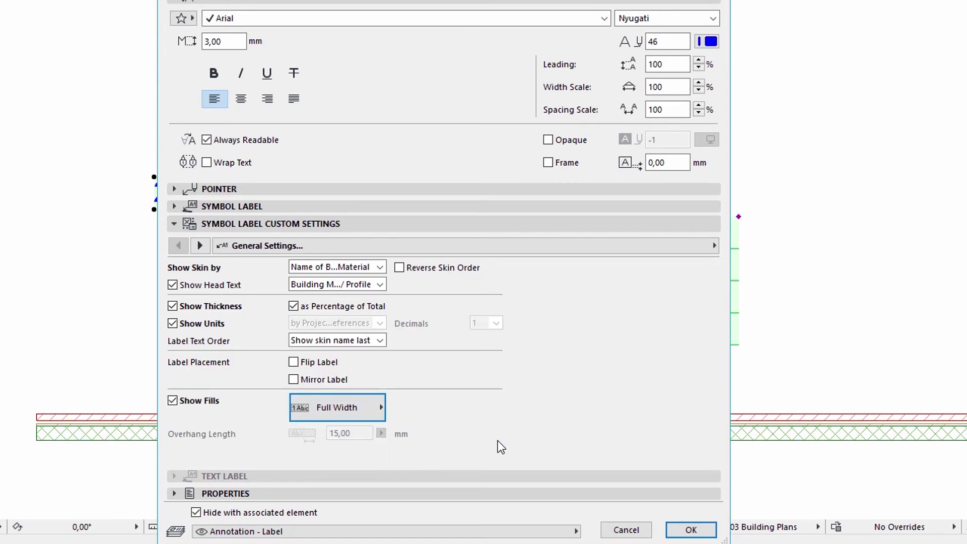
pyautogui.click(685, 529)
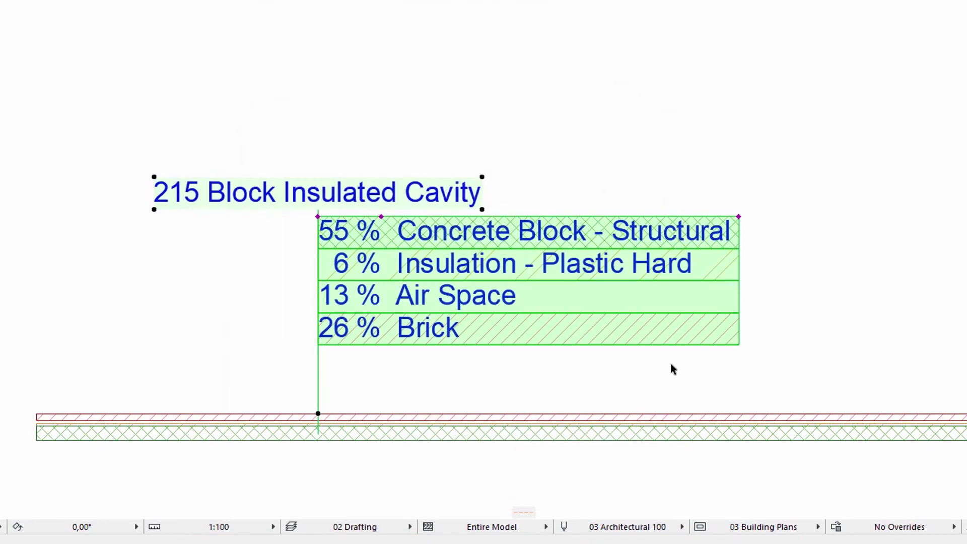
pyautogui.click(678, 370)
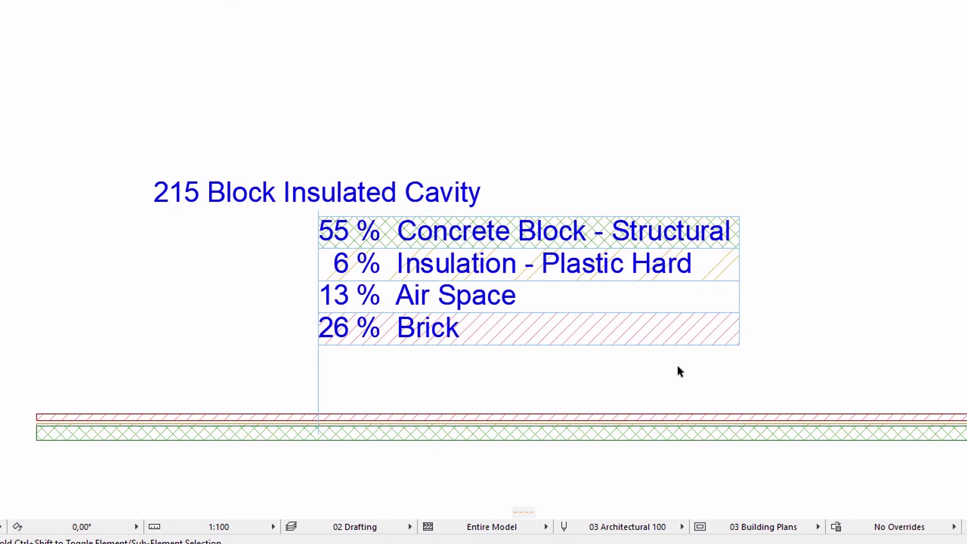
# Show the label's skin fills behind the skin names only.
pyautogui.hotkey('ctrl', 't')
pyautogui.click(375, 407)
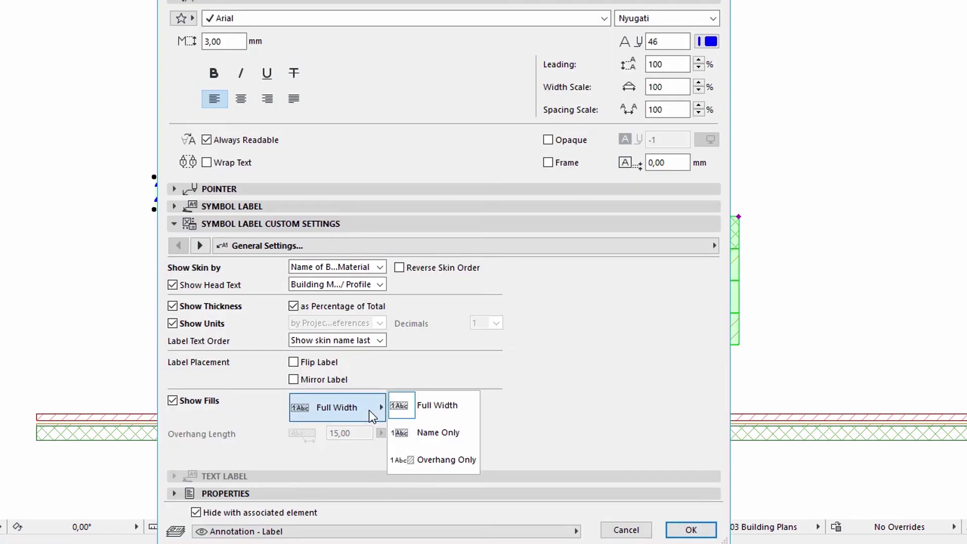
pyautogui.click(429, 436)
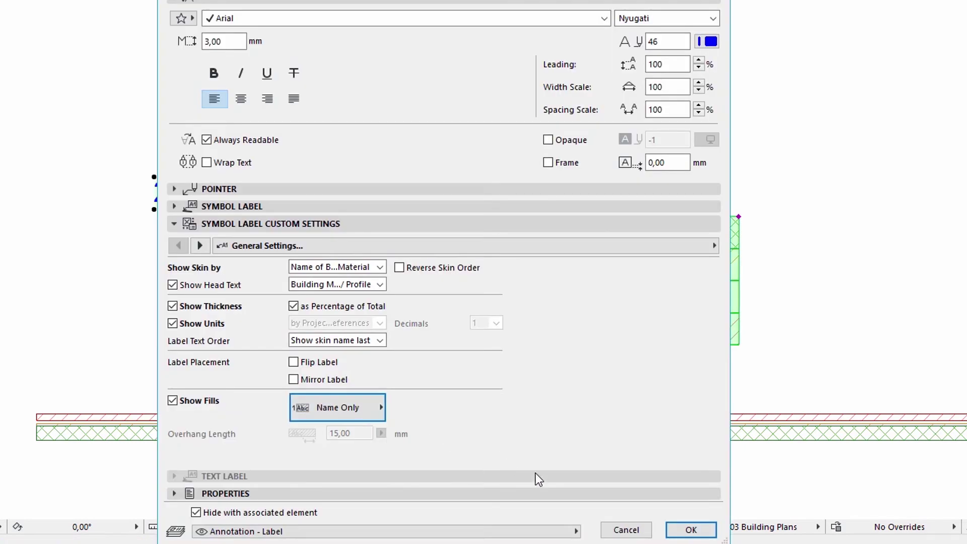
pyautogui.click(681, 531)
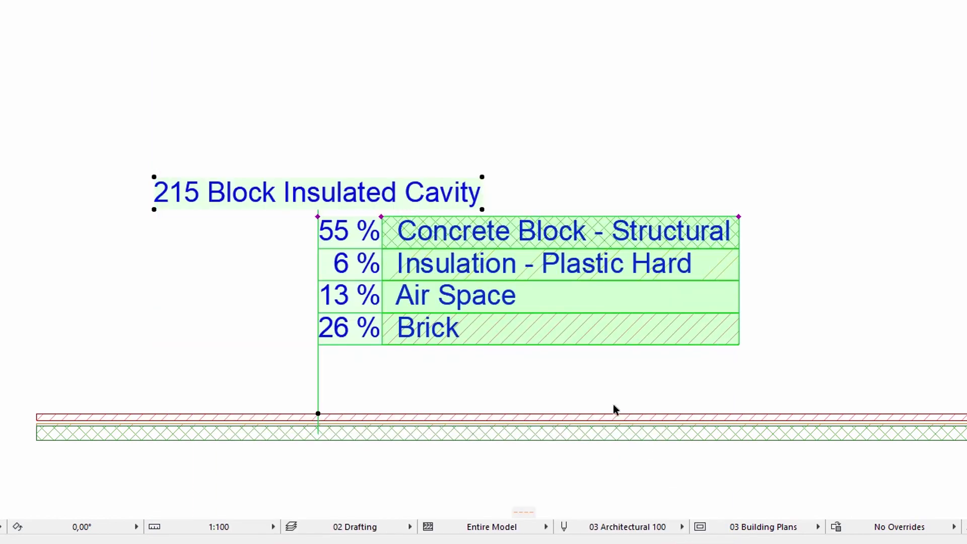
pyautogui.click(592, 389)
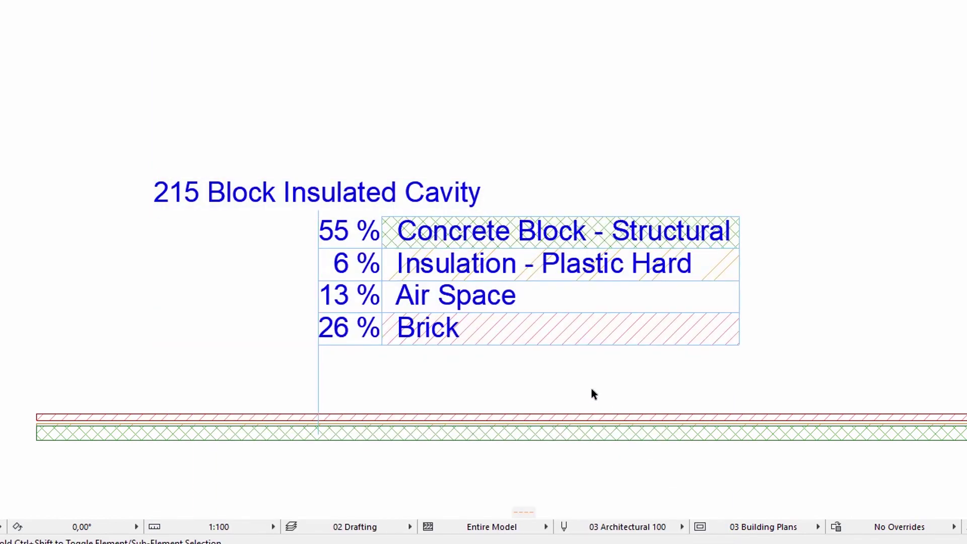
# Switch the label fills to Overhang Only with a 15,00 mm overhang.
pyautogui.doubleClick(591, 393)
pyautogui.click(371, 413)
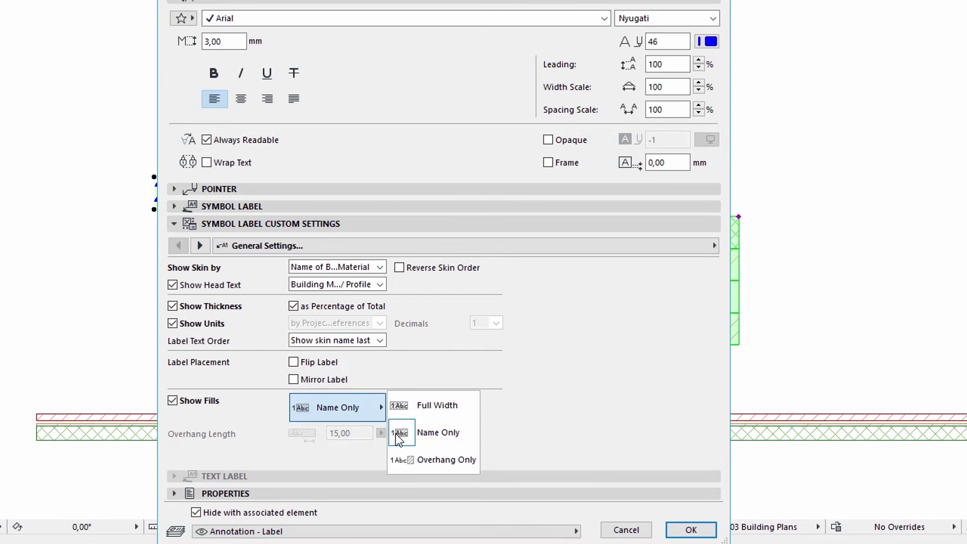
pyautogui.click(420, 461)
pyautogui.click(352, 433)
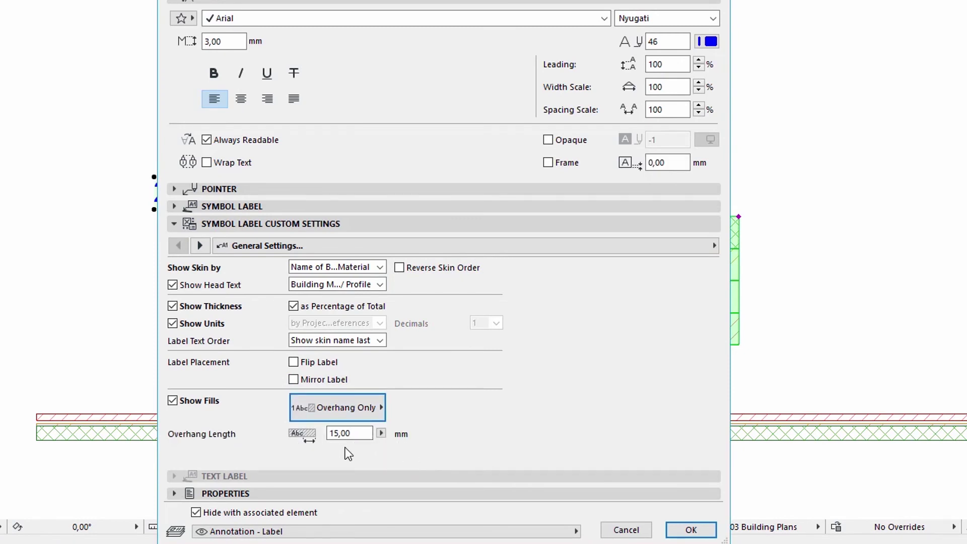
pyautogui.press('Return')
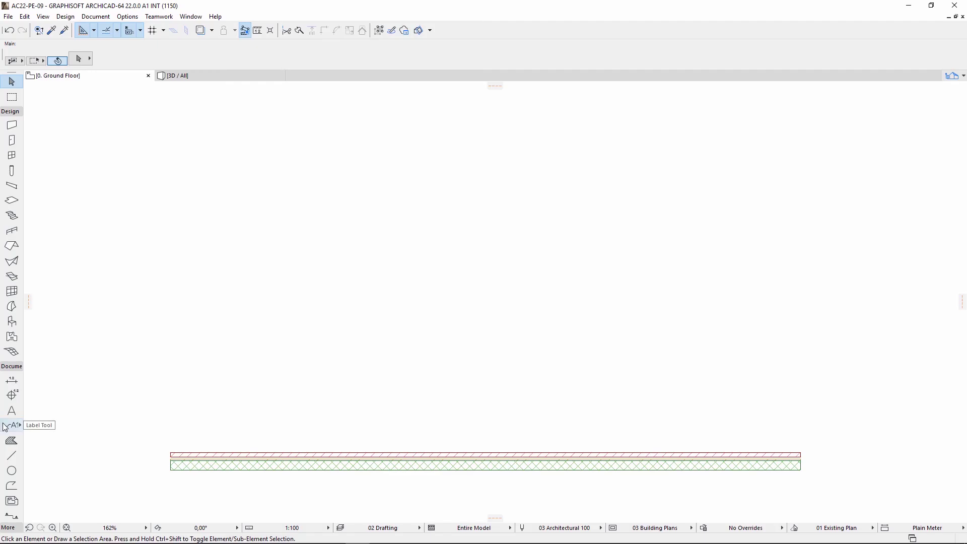
# Set the Label tool defaults to Classification and Properties Label 22 with framed text.
pyautogui.click(5, 427)
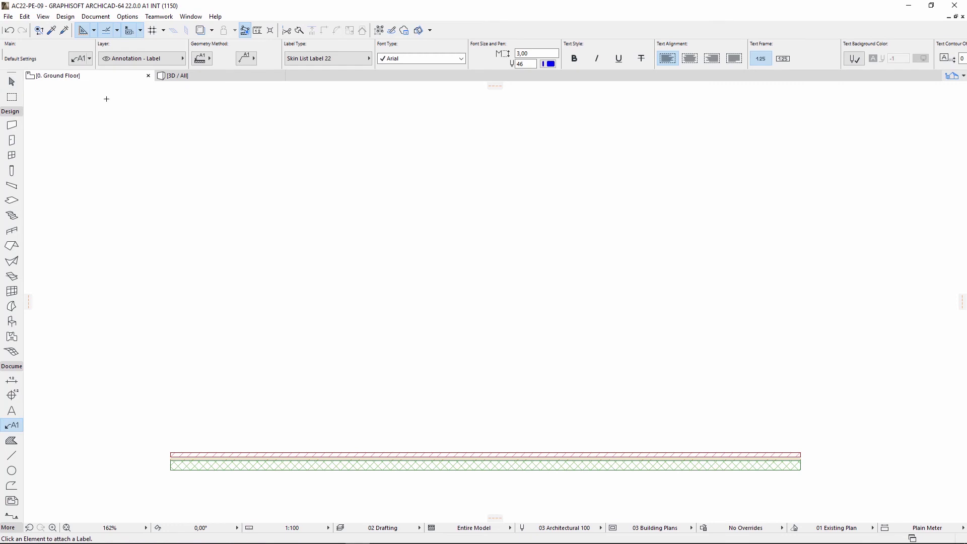
pyautogui.click(81, 59)
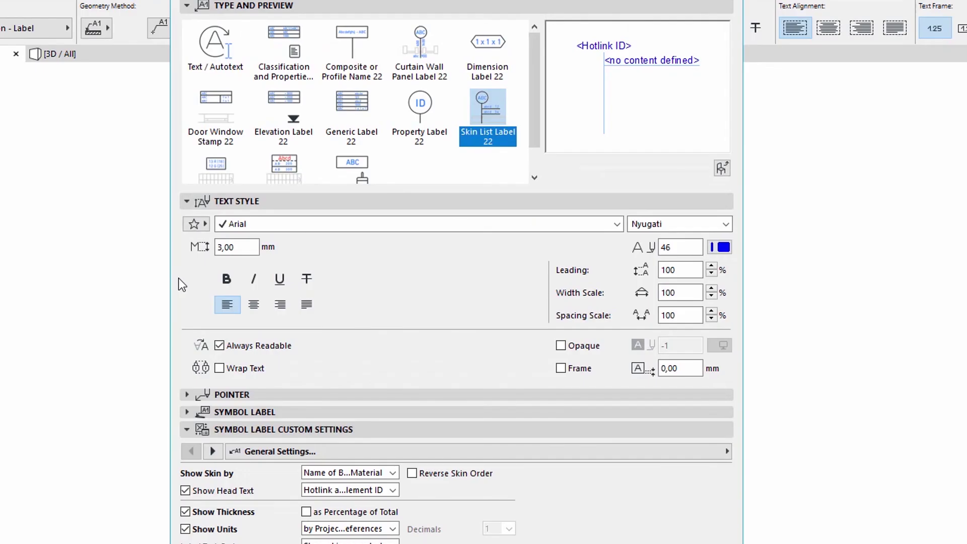
pyautogui.click(282, 51)
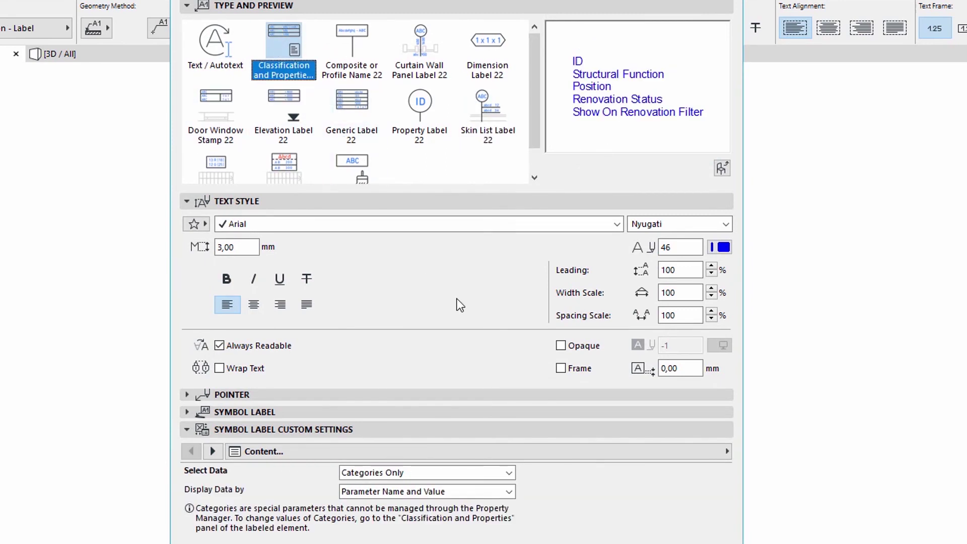
pyautogui.click(562, 370)
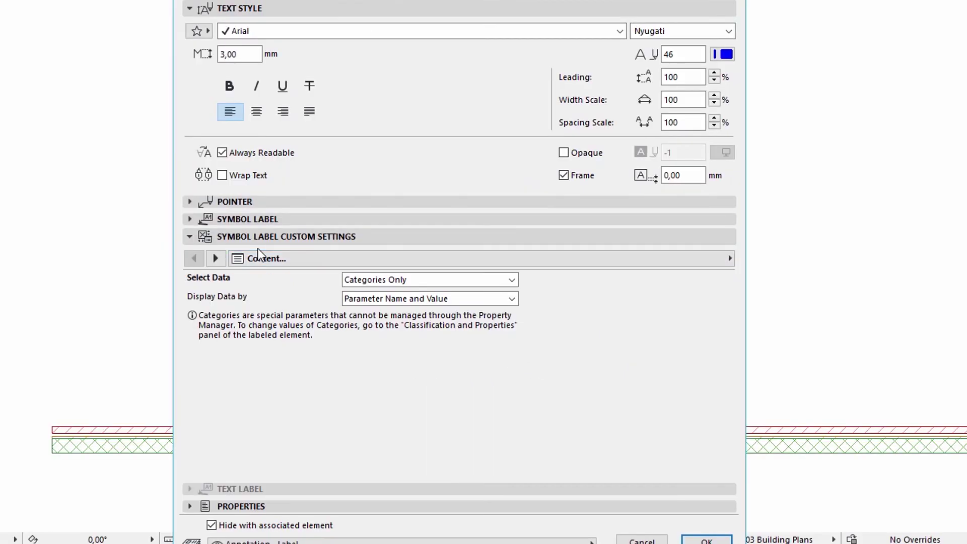
pyautogui.click(215, 258)
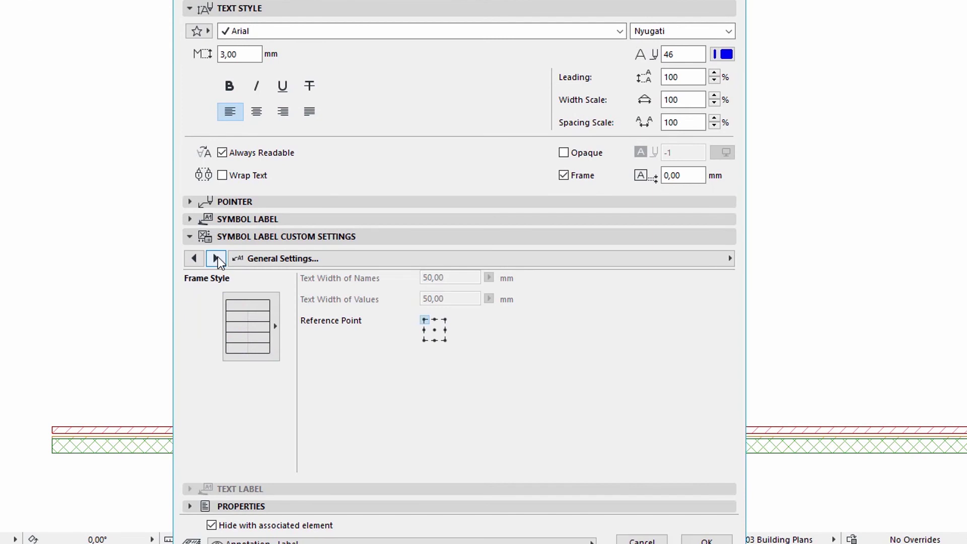
# Give default labels the two-column Style 7 frame and confirm the defaults.
pyautogui.click(279, 333)
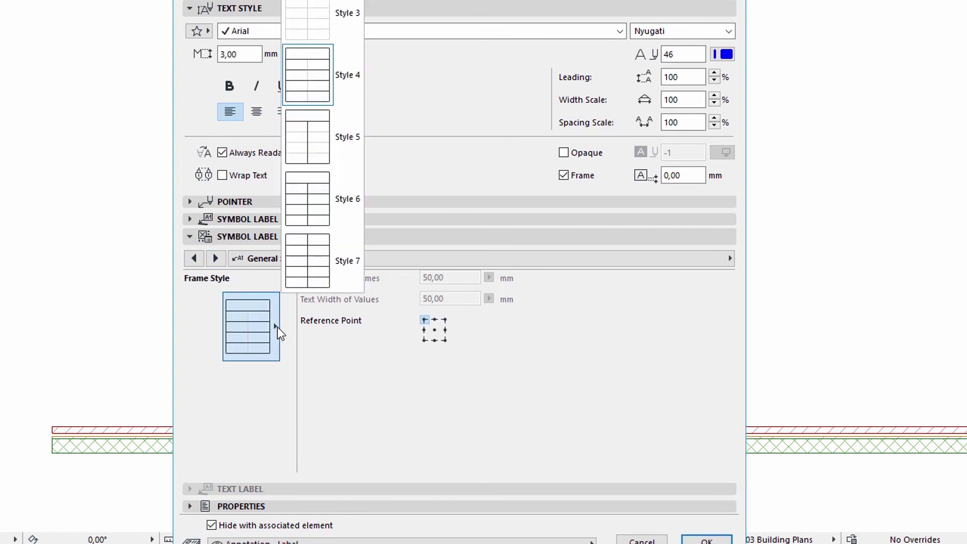
pyautogui.click(338, 267)
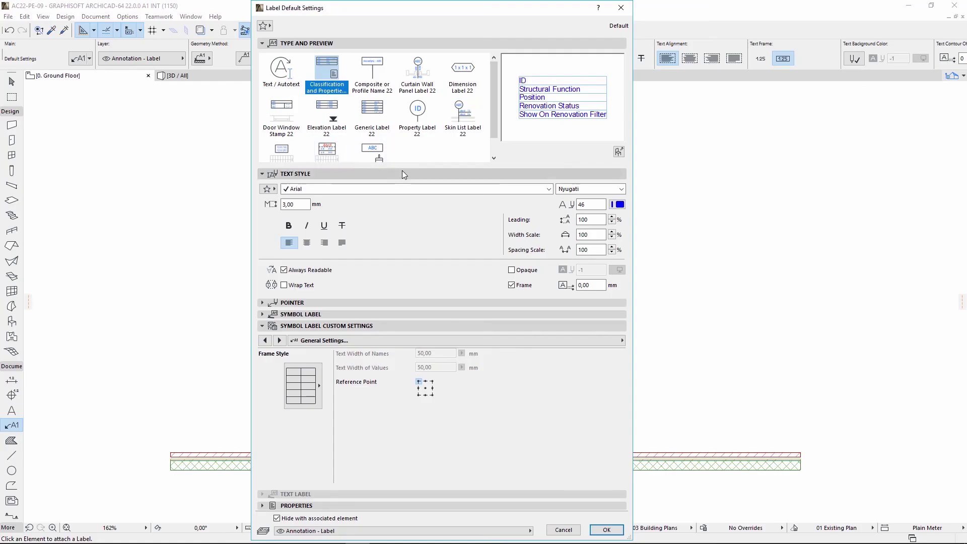
pyautogui.click(612, 530)
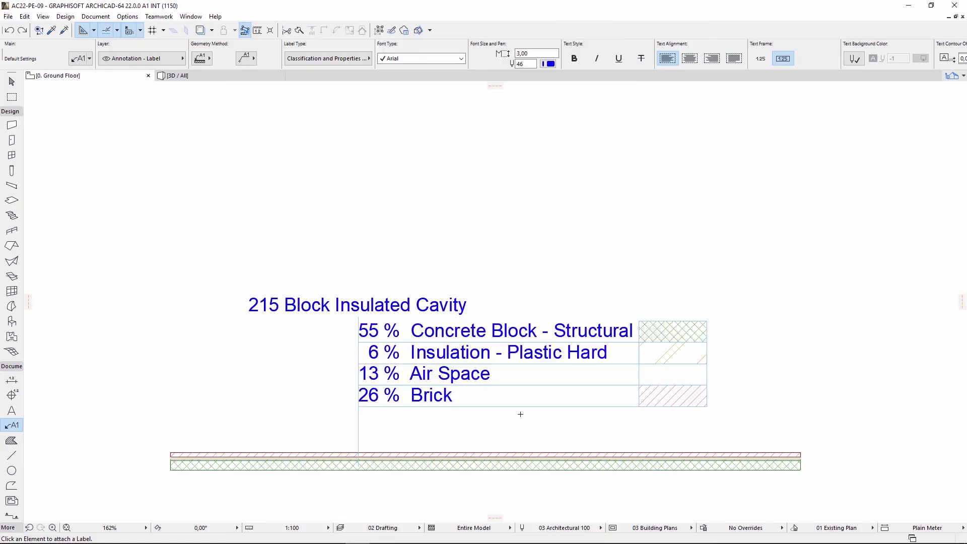